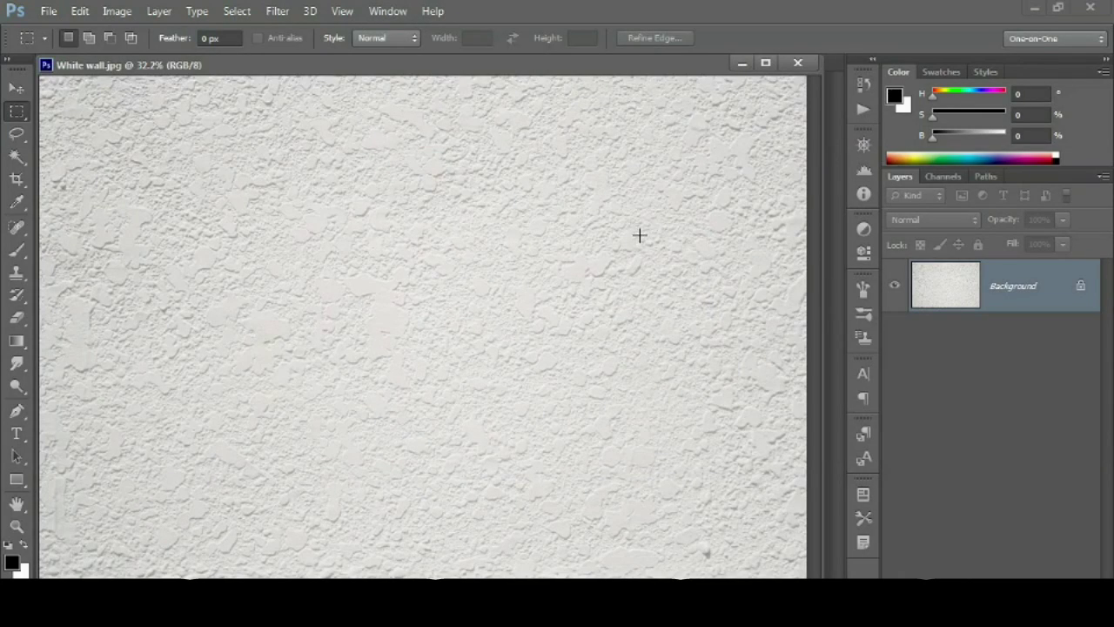
Shrink the floating White wall.jpg window, move it aside to uncover the Swirls & paper.psd composition, and zoom the wall image to 16.67%.
left_click_drag(805, 577, 557, 380)
left_click_drag(256, 81, 748, 240)
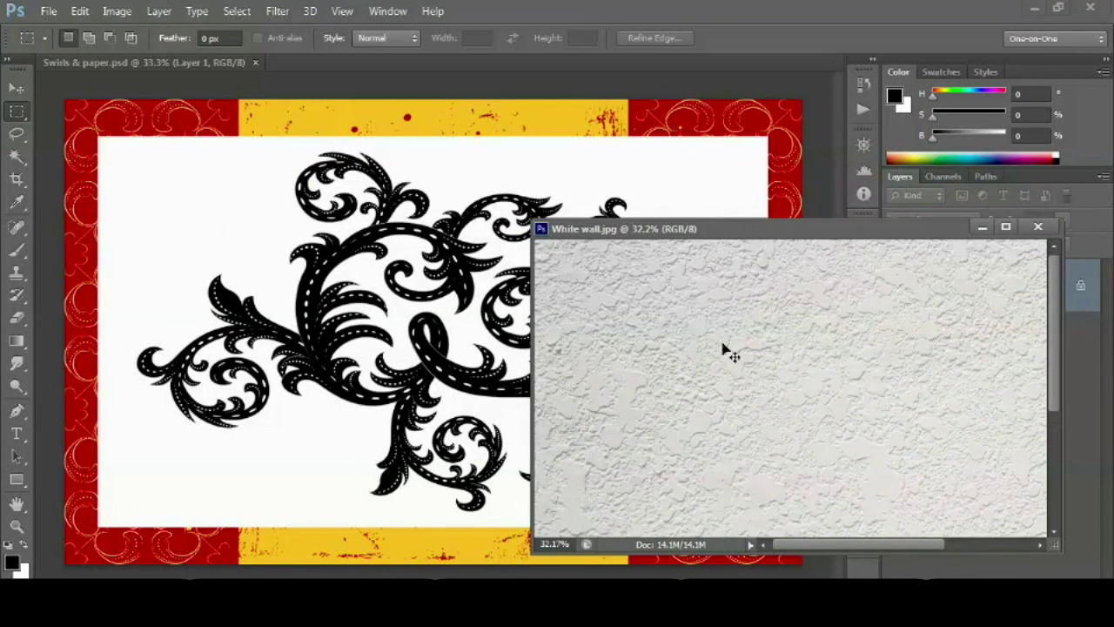
key("ctrl+minus")
key("ctrl+minus")
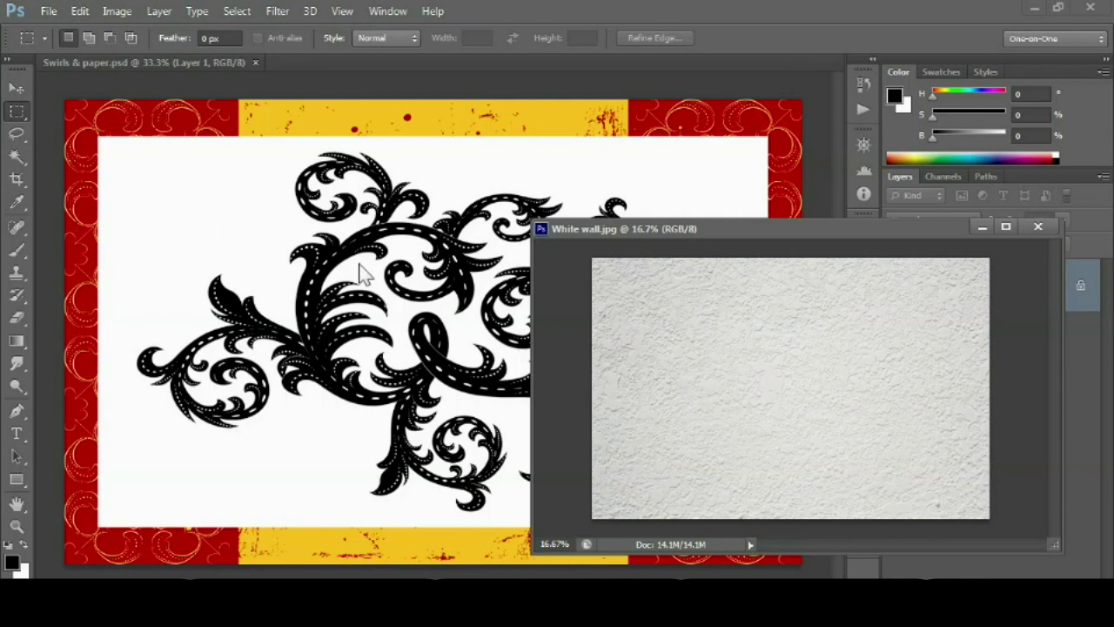
Copy the White wall.jpg image into Swirls & paper.psd with the Move tool without centering it, and shift the wall window out of the way.
left_click(15, 86)
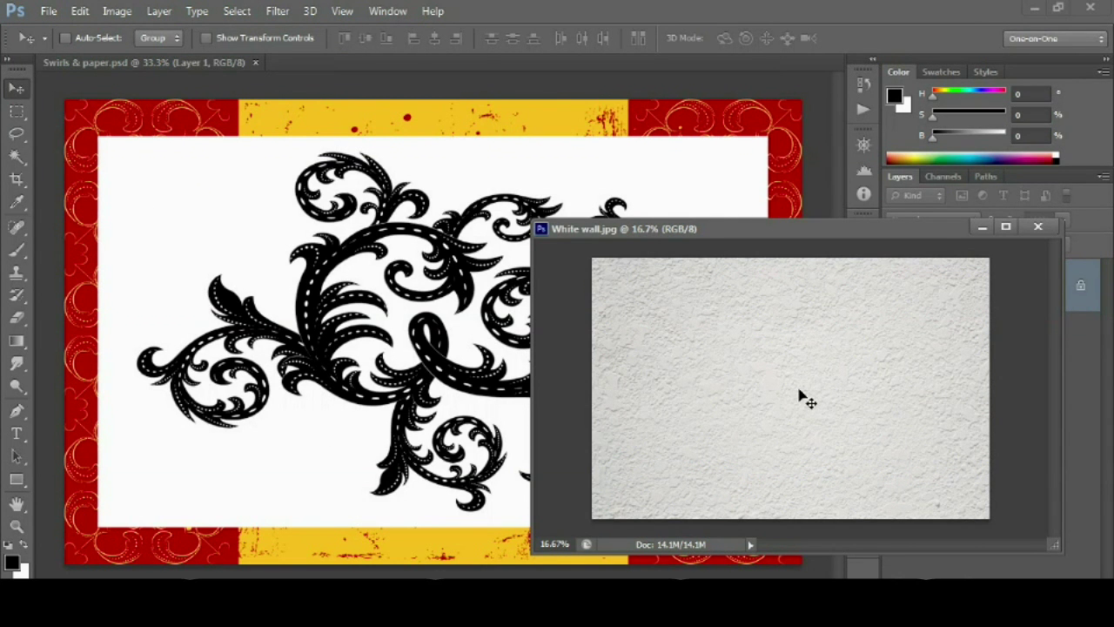
left_click_drag(801, 396, 271, 288)
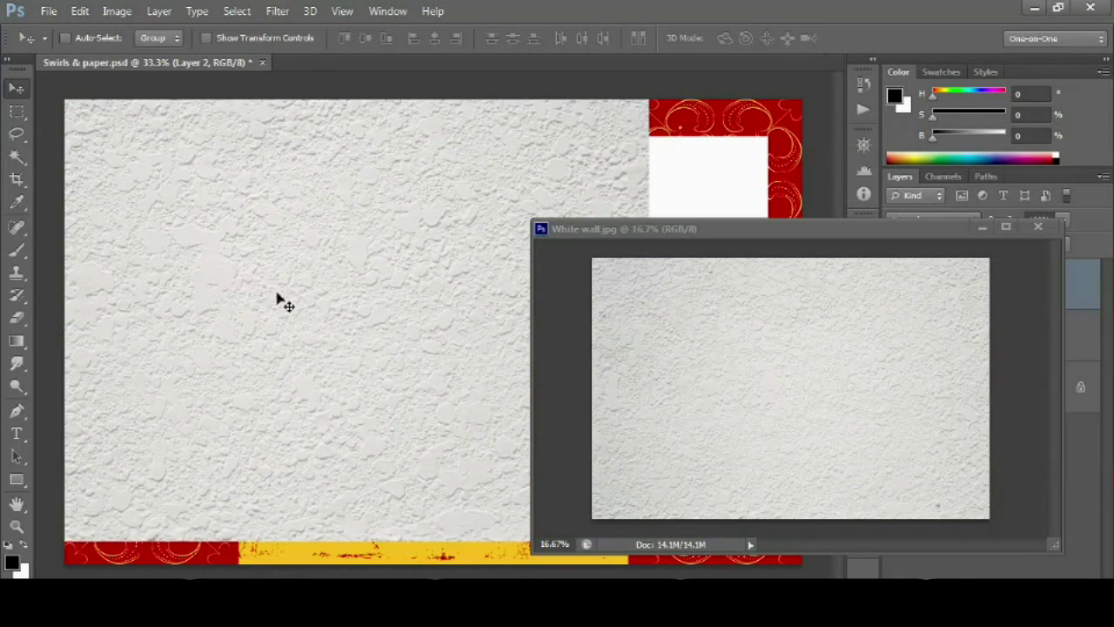
left_click_drag(722, 236, 902, 320)
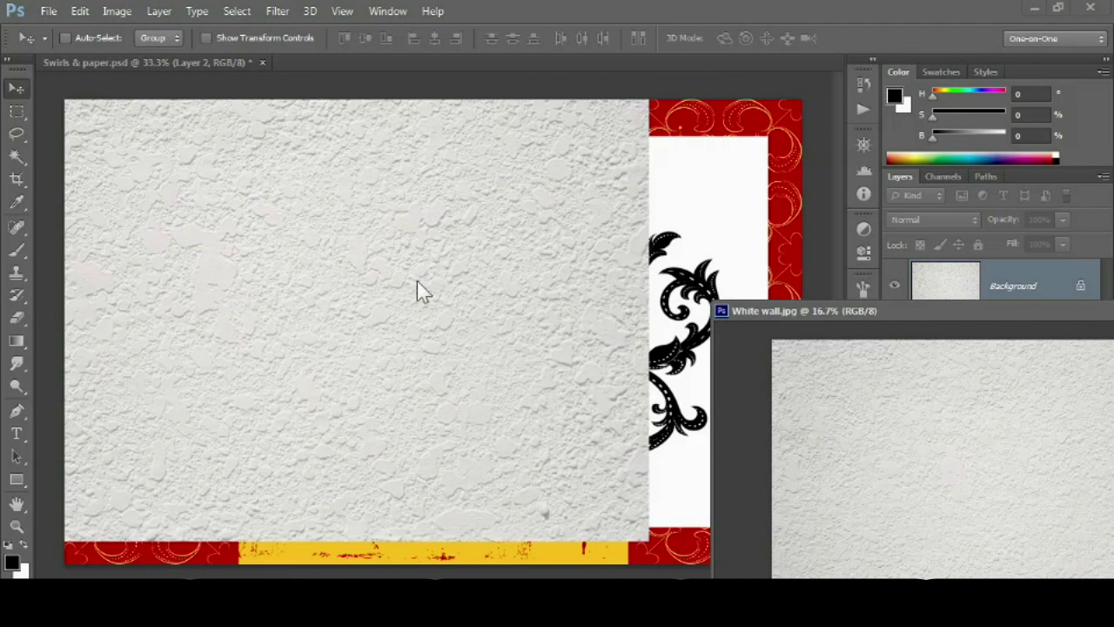
Undo the layer drag in Swirls & paper.psd.
left_click(367, 266)
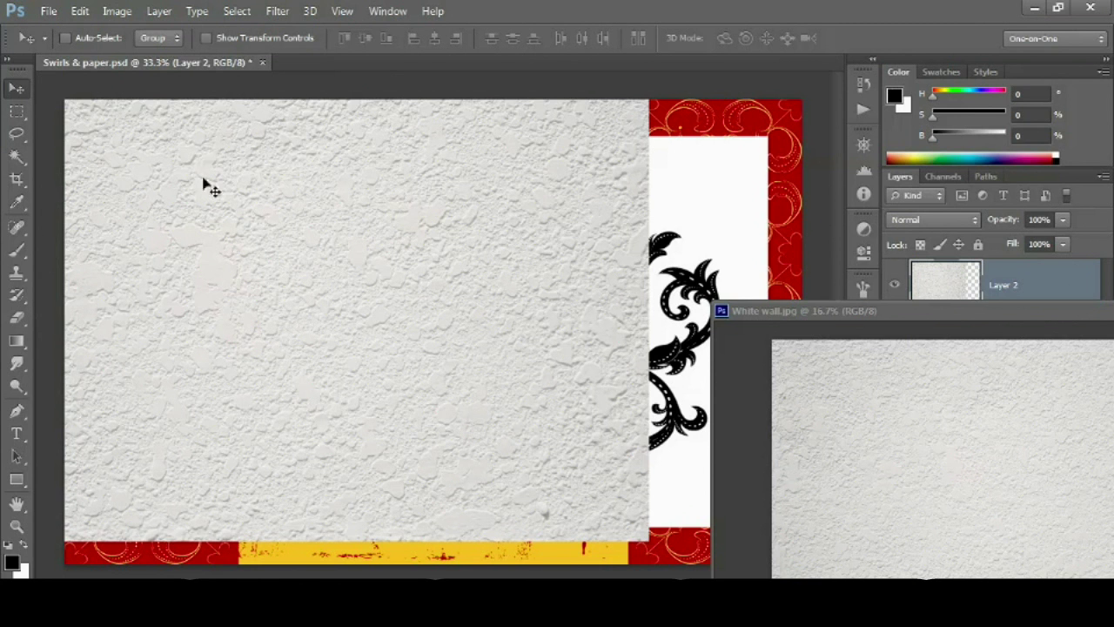
left_click(80, 12)
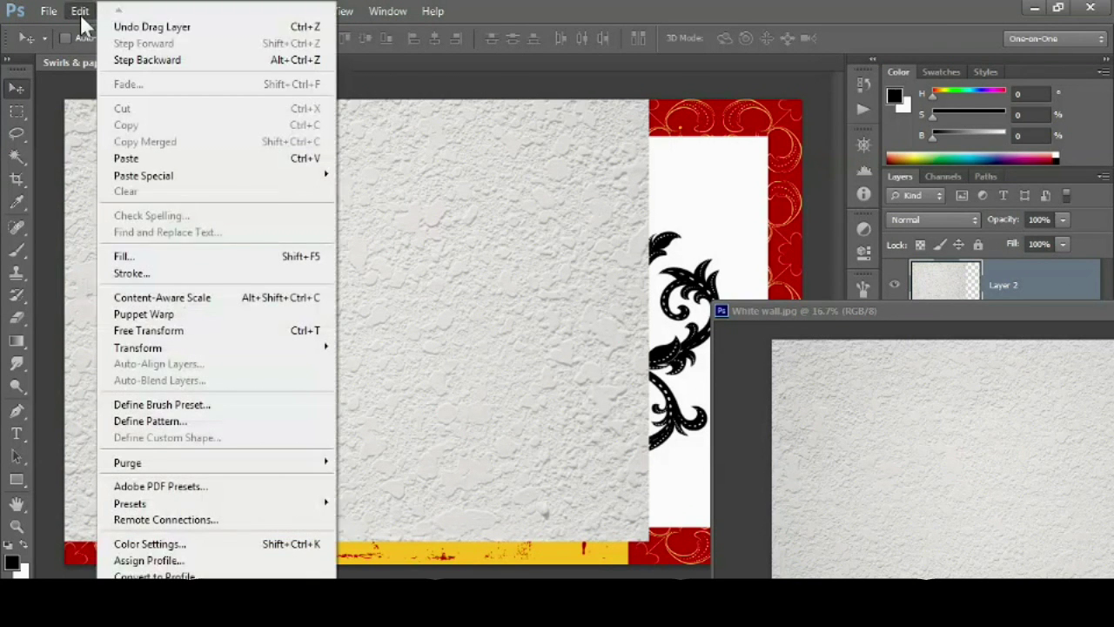
left_click(207, 33)
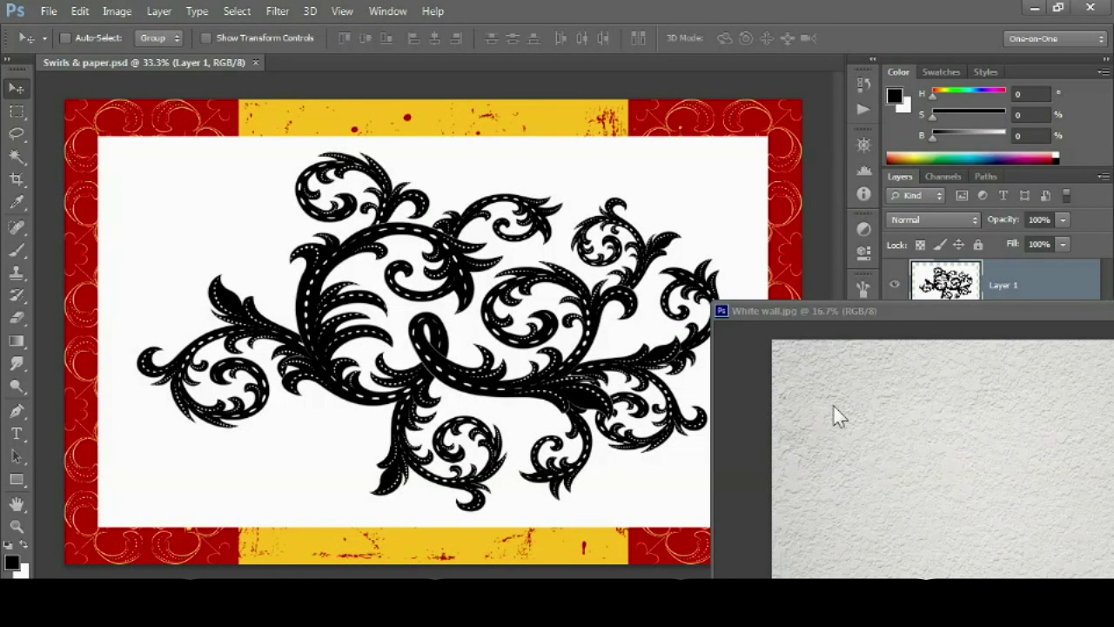
Copy the White wall.jpg image into Swirls & paper.psd as a new layer centered on the canvas.
left_click(913, 406)
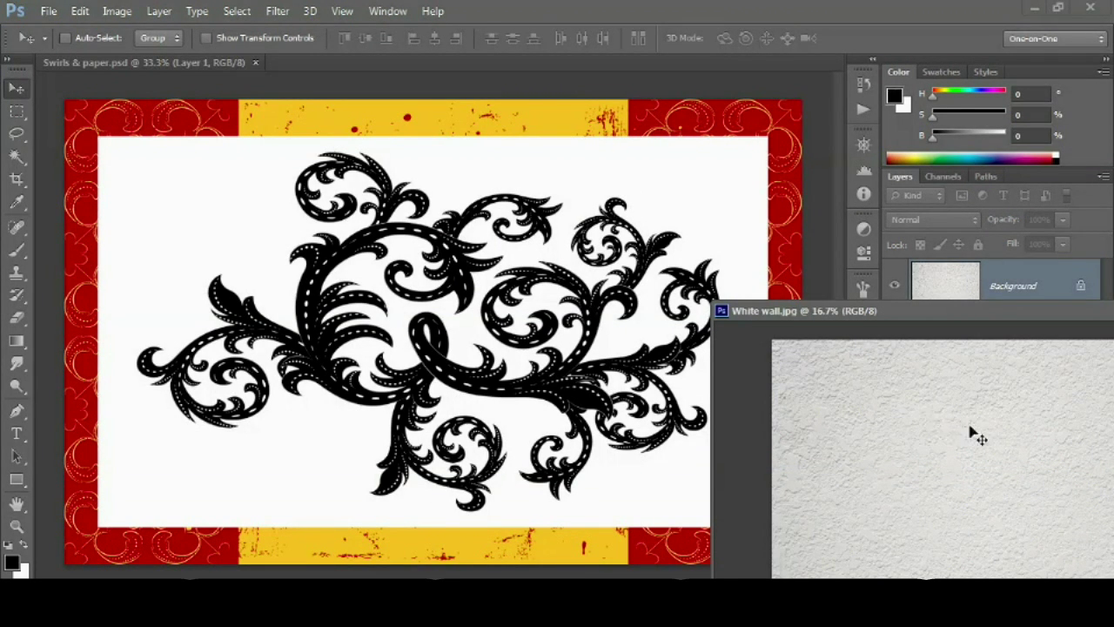
left_click_drag(975, 433, 264, 264)
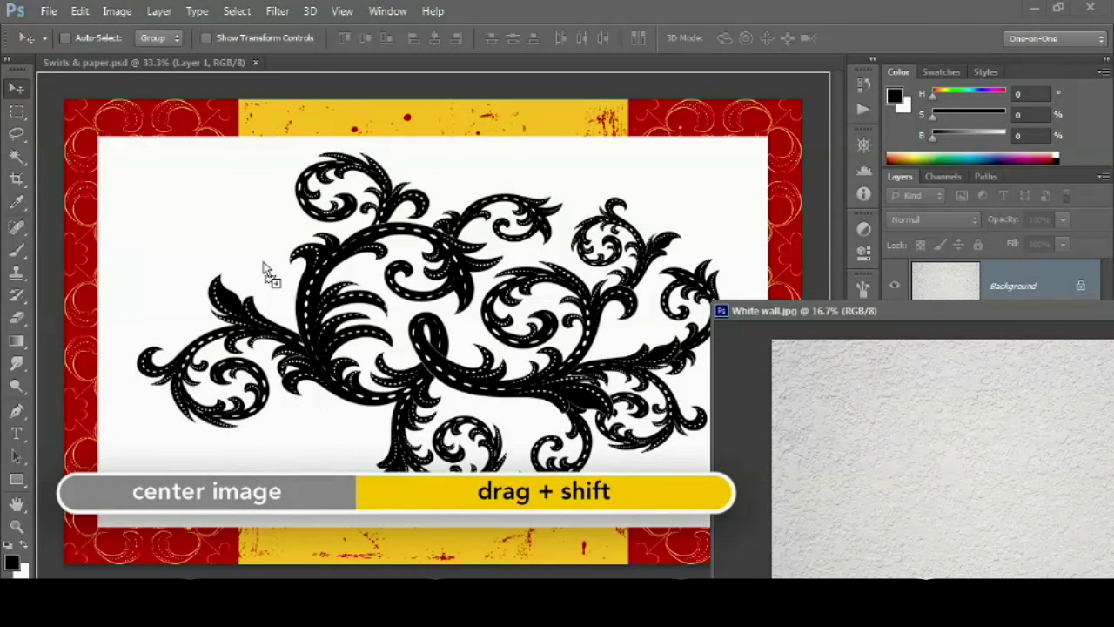
left_click_drag(264, 262, 265, 263)
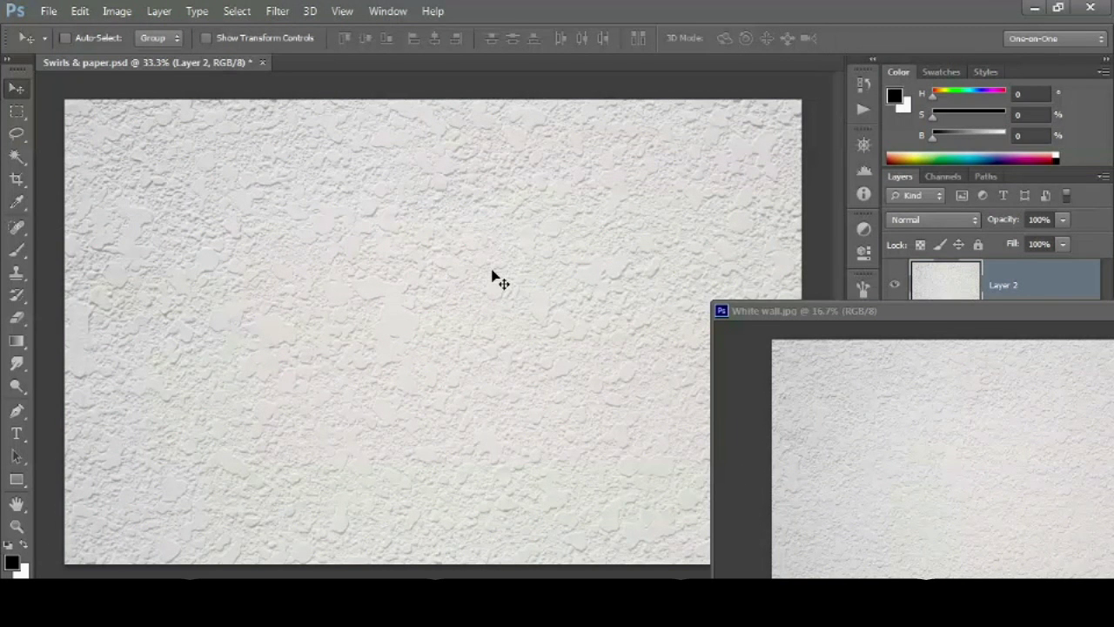
Examine how far the wall layer extends beyond the canvas using the Free Transform bounding box, and exit without transforming it.
key("ctrl+minus")
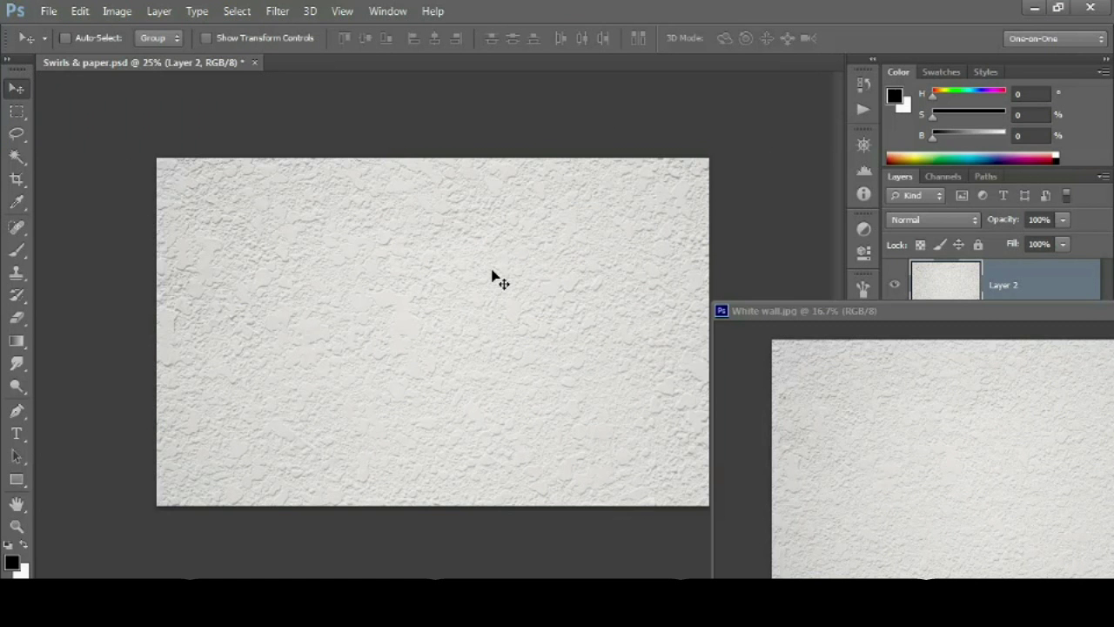
left_click(80, 13)
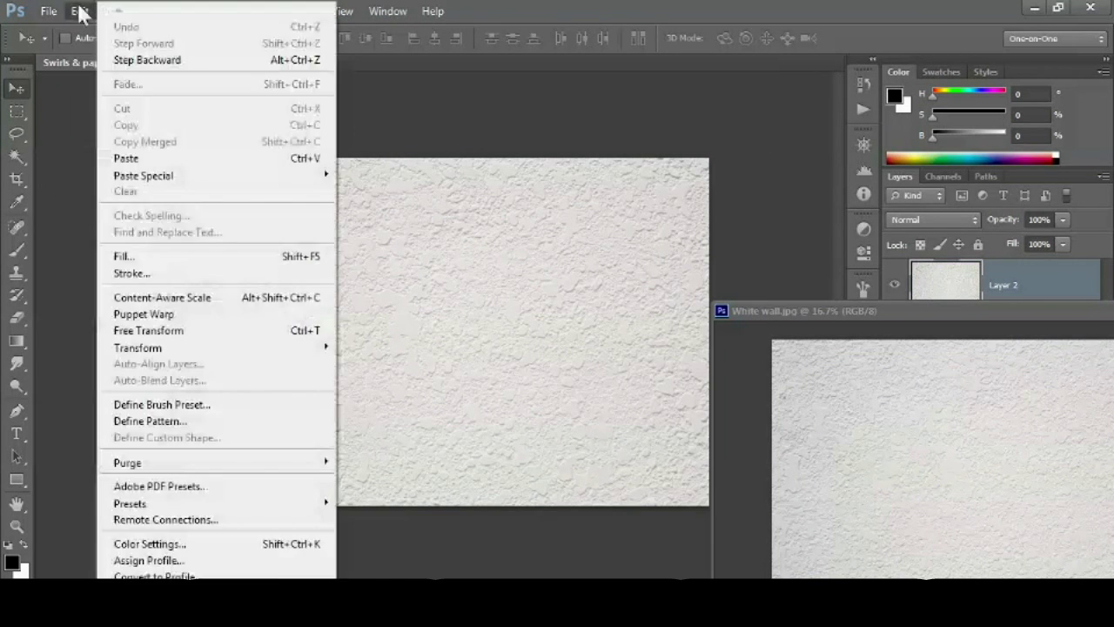
left_click(235, 331)
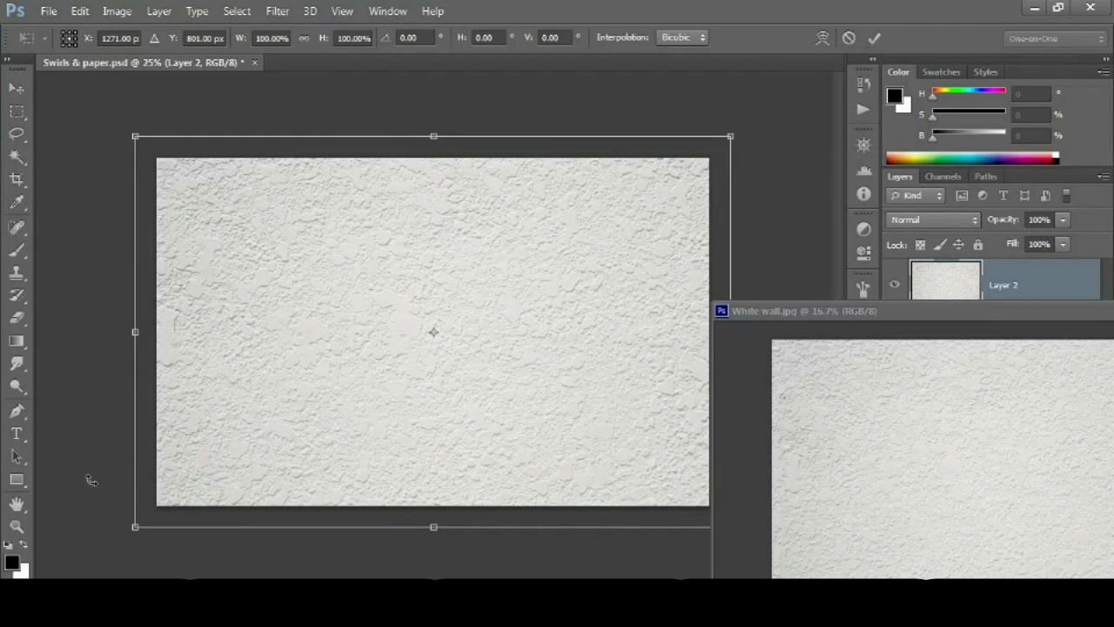
key("Return")
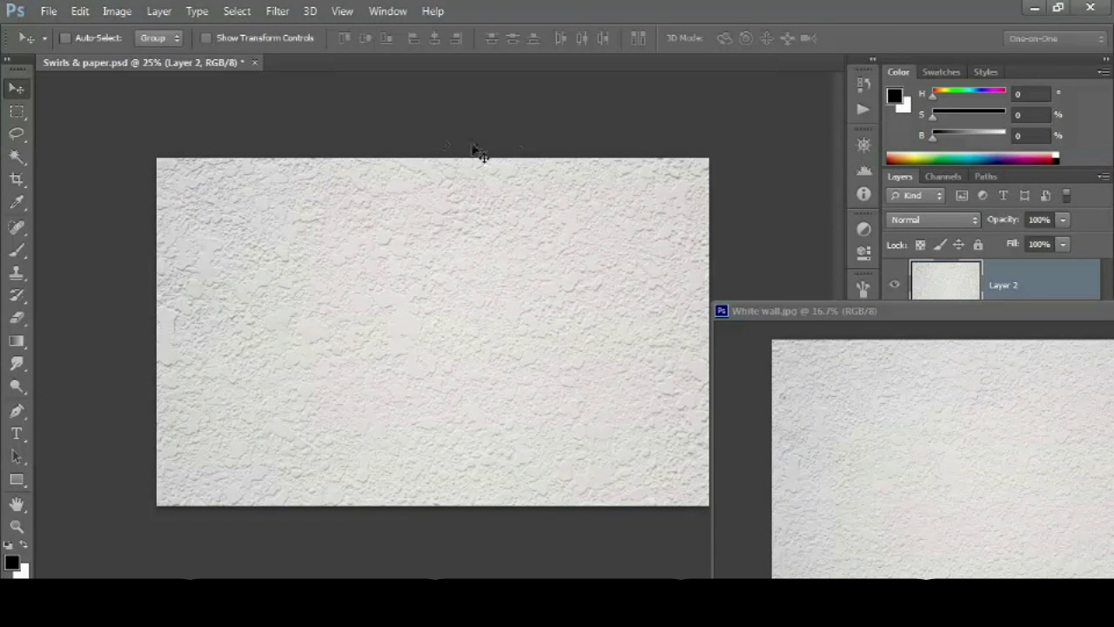
Consolidate all open image windows into tabs.
left_click(380, 11)
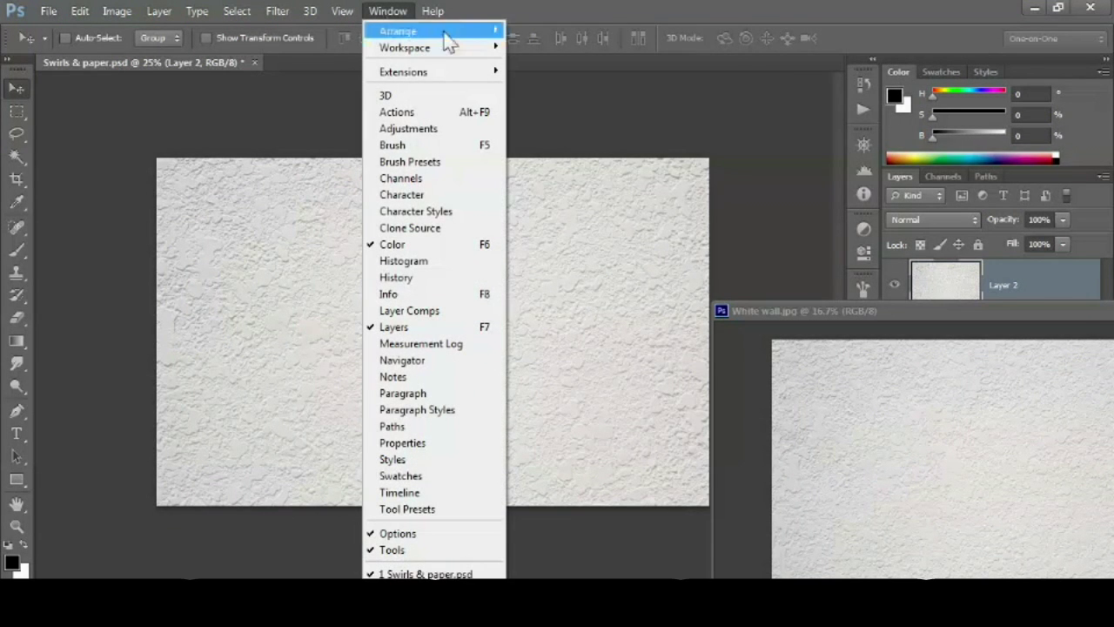
mouse_move(443, 37)
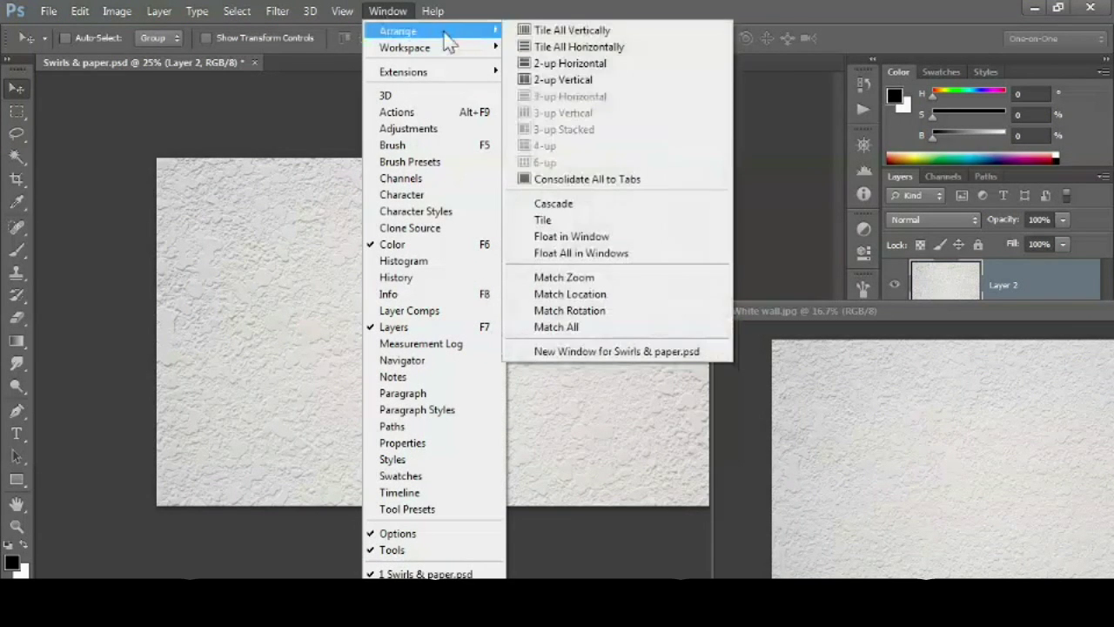
left_click(659, 190)
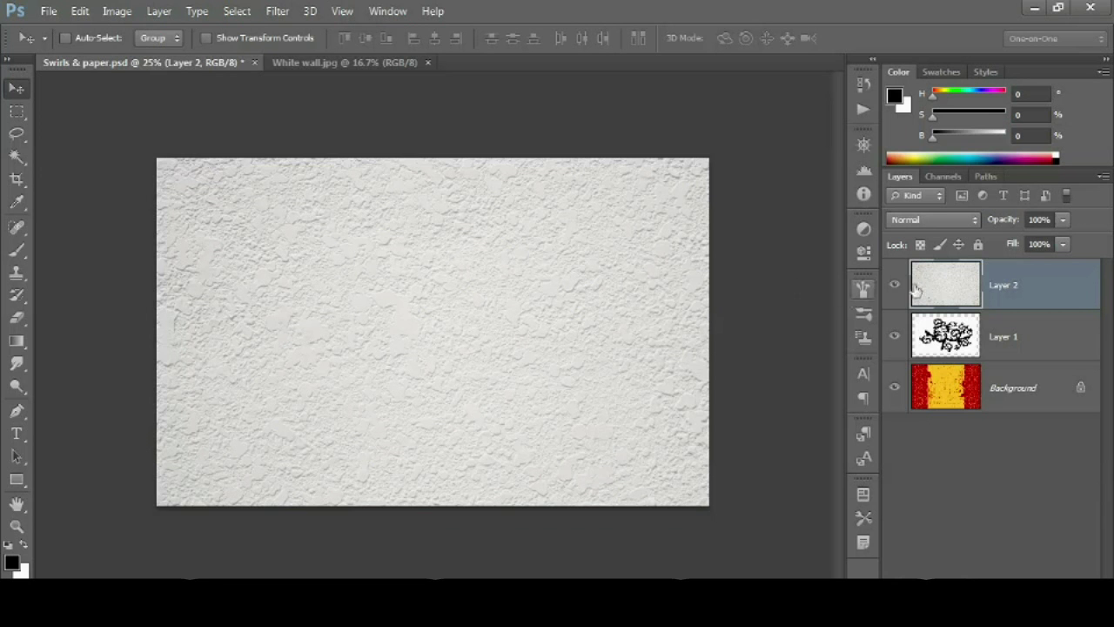
Delete the centered wall layer and copy the White wall.jpg image from its own tab into Swirls & paper.psd without centering it.
key("Delete")
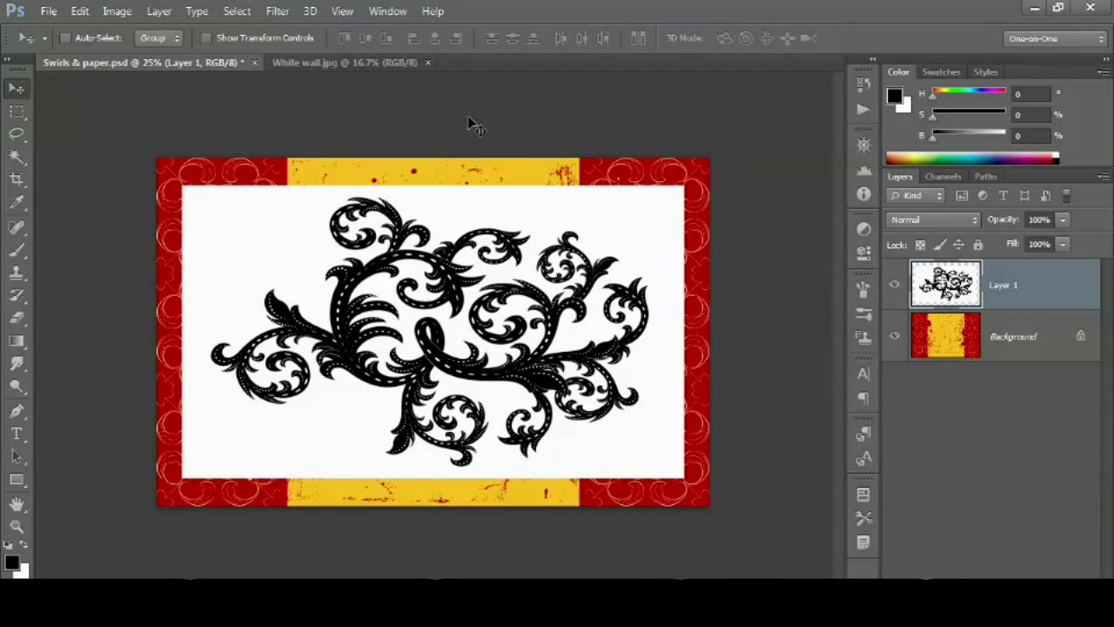
key("ctrl+Tab")
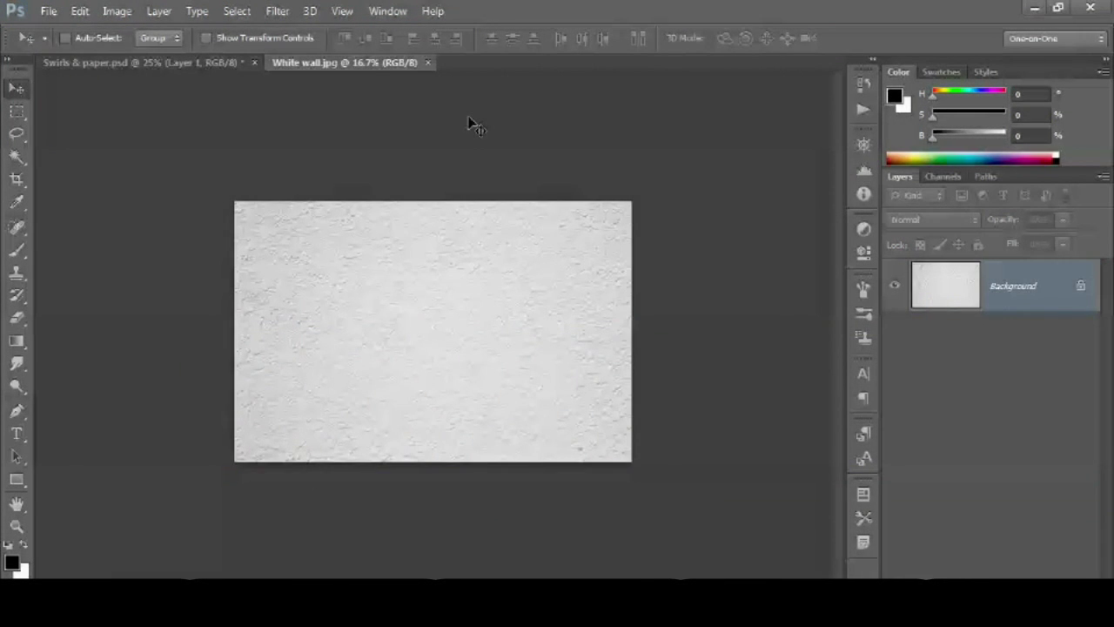
key("ctrl+0")
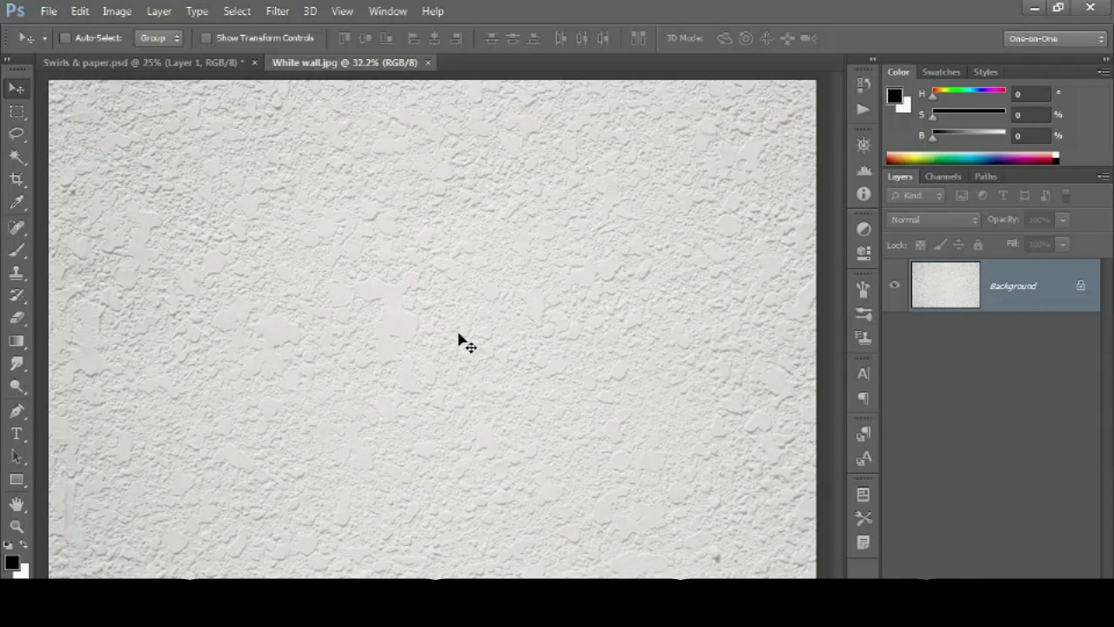
left_click_drag(471, 337, 190, 66)
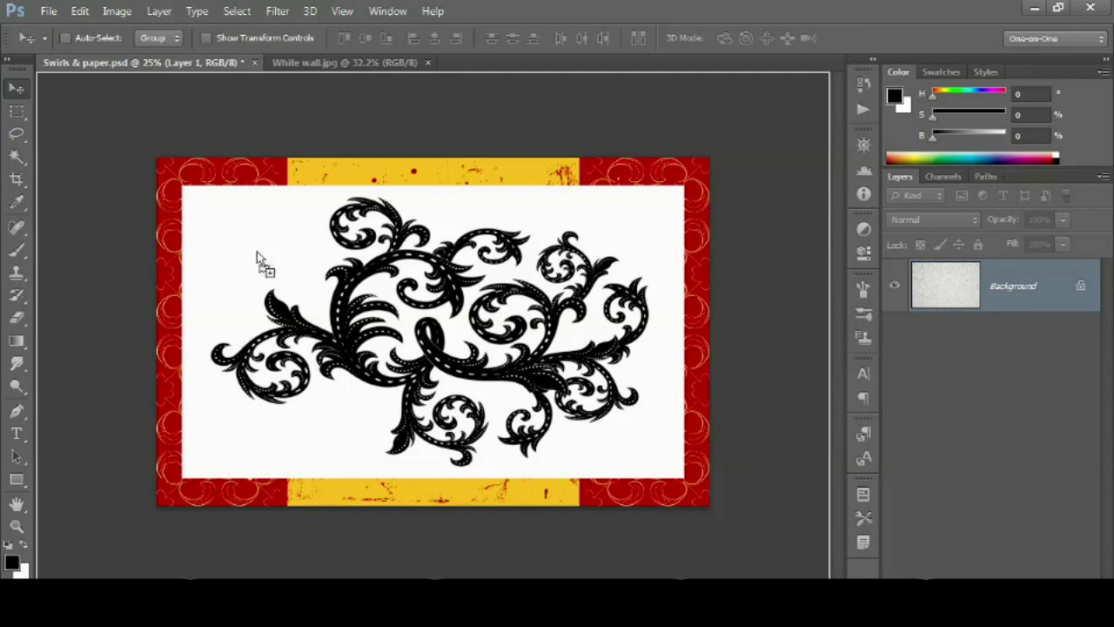
left_click_drag(290, 265, 291, 266)
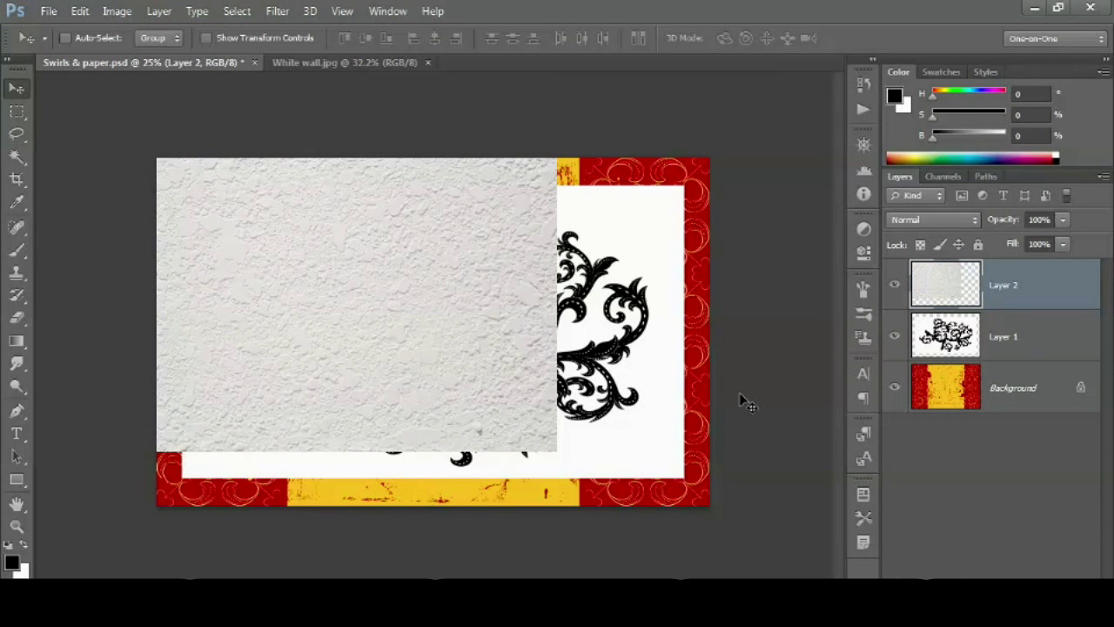
Replace the off-center wall layer in Swirls & paper.psd with a copy of White wall.jpg centered on the canvas.
key("Delete")
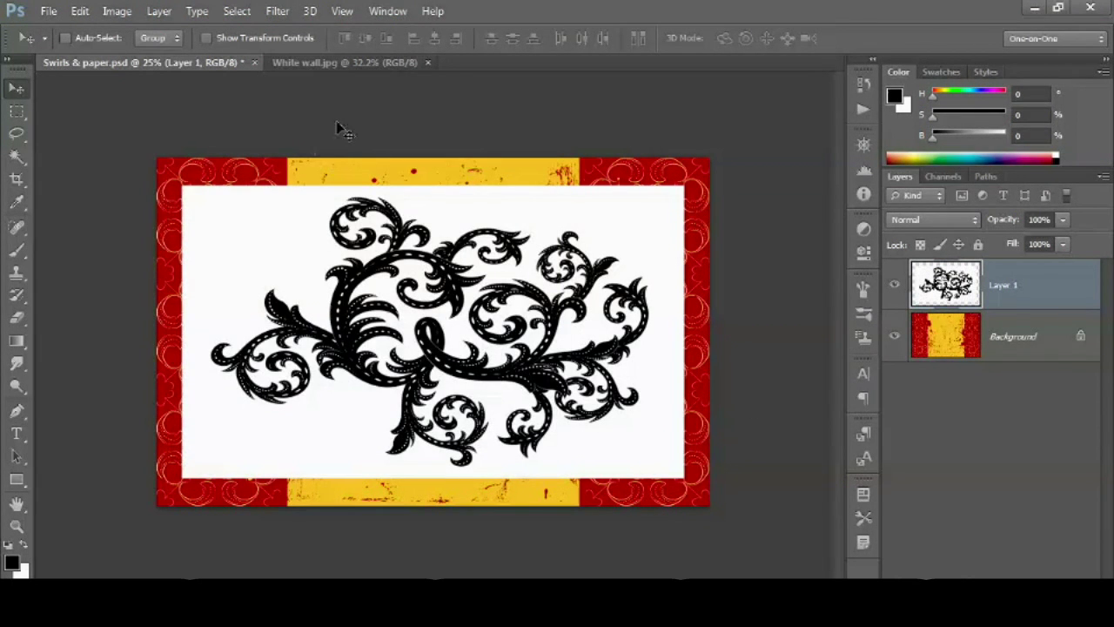
key("ctrl+Tab")
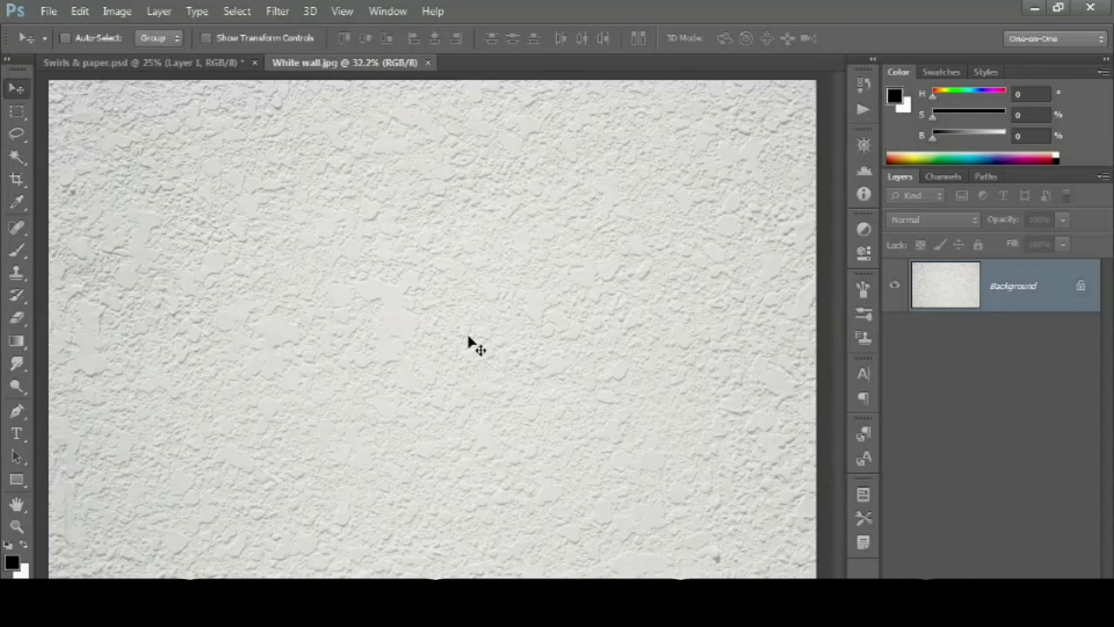
left_click_drag(470, 345, 294, 246)
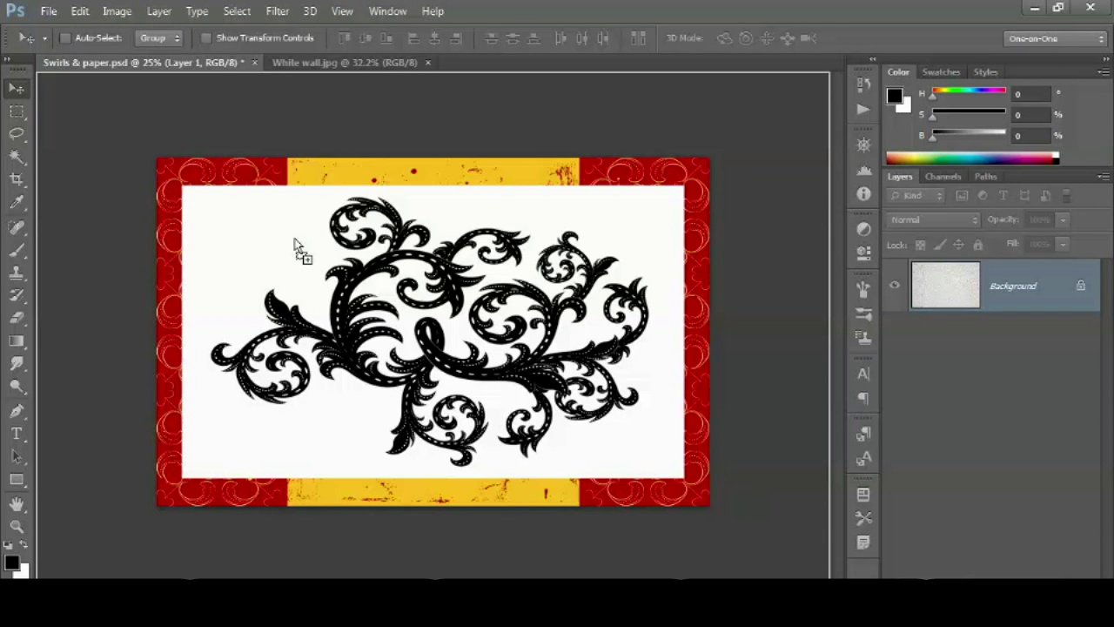
left_click_drag(295, 245, 296, 247)
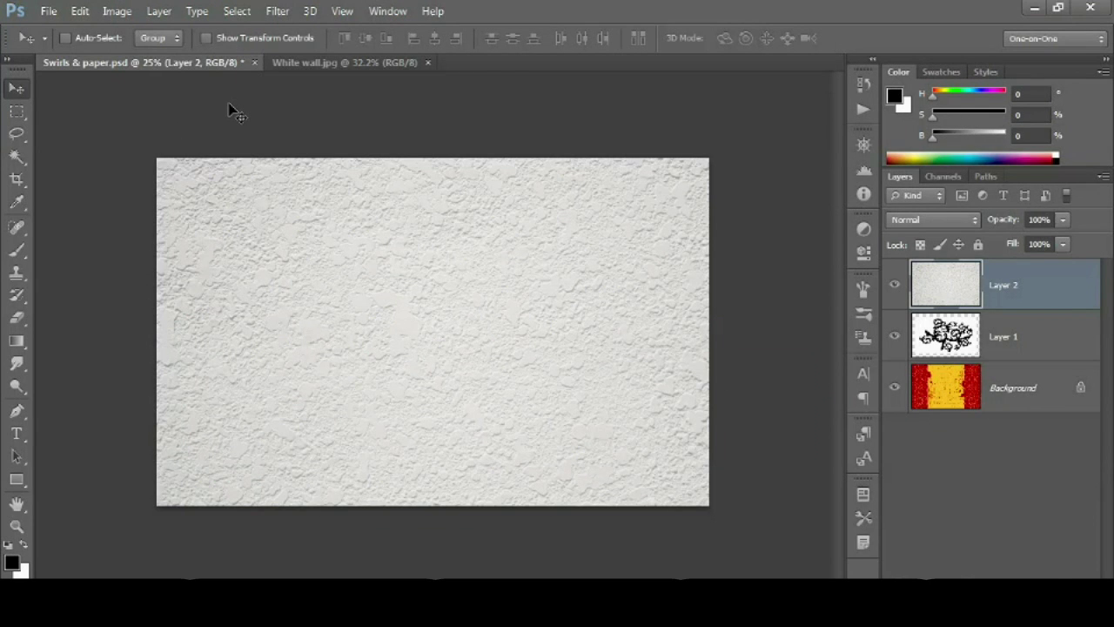
Check the centered wall layer's full bounds with Free Transform, and cancel the transformation.
key("ctrl+t")
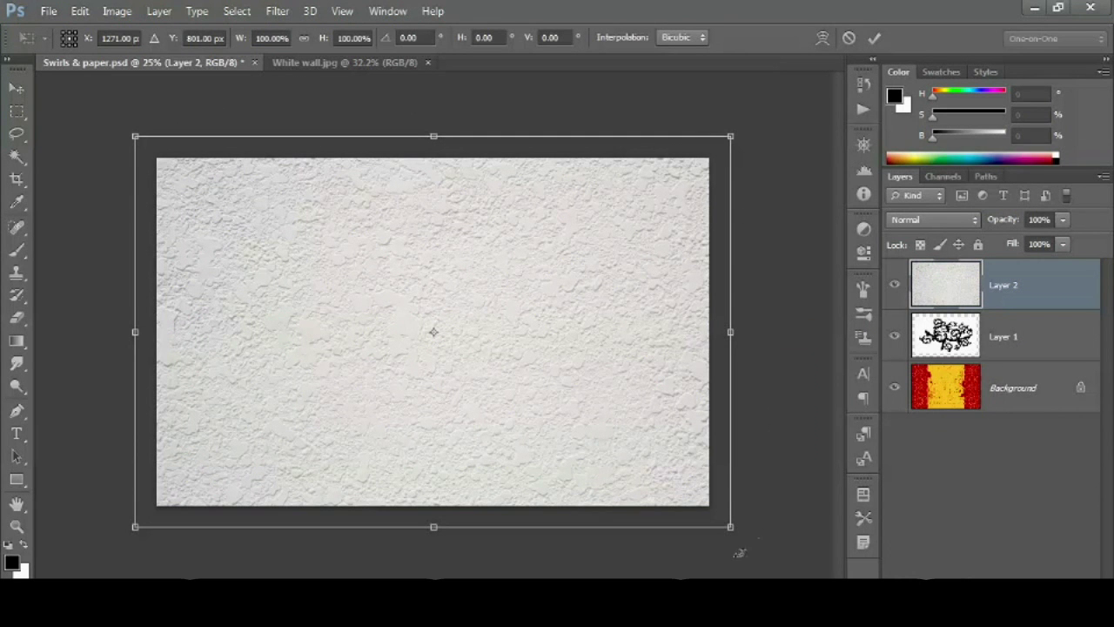
key("Escape")
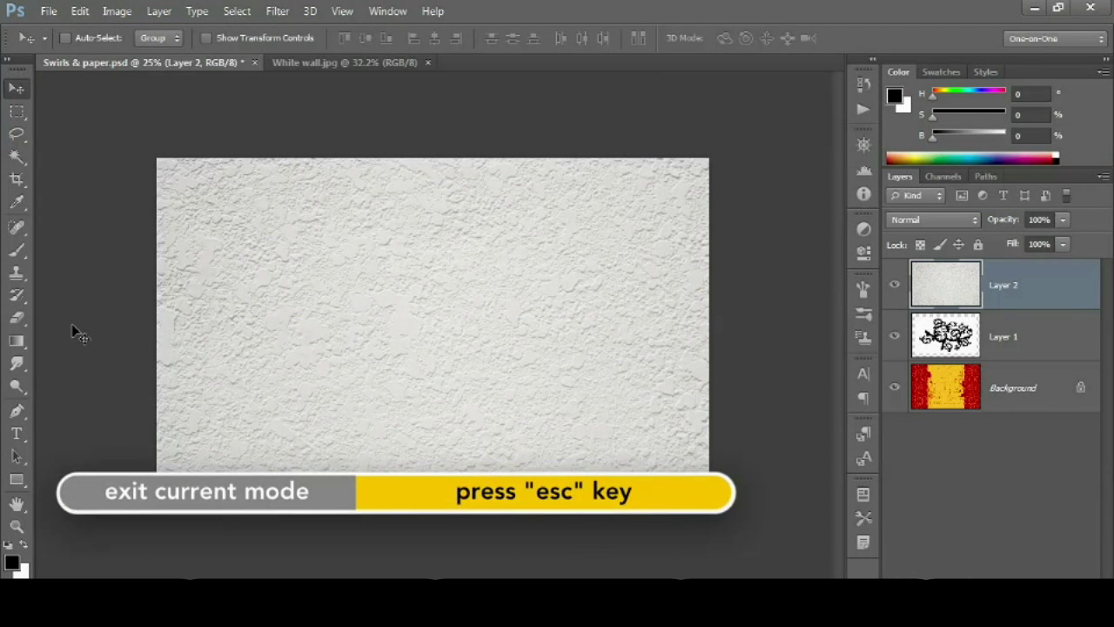